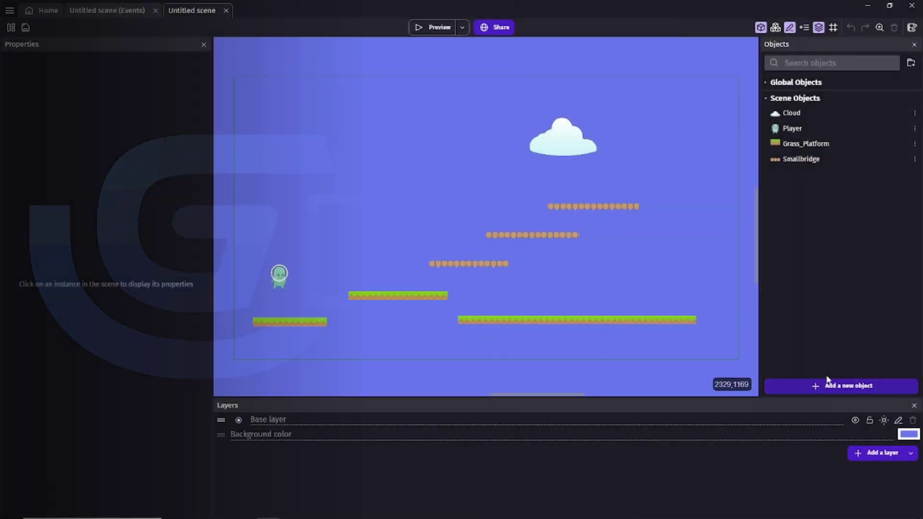
Create a sprite object named Coin with one animation that uses the gold coin image from the device.
{"action": "left_click", "coordinate": [829, 383]}
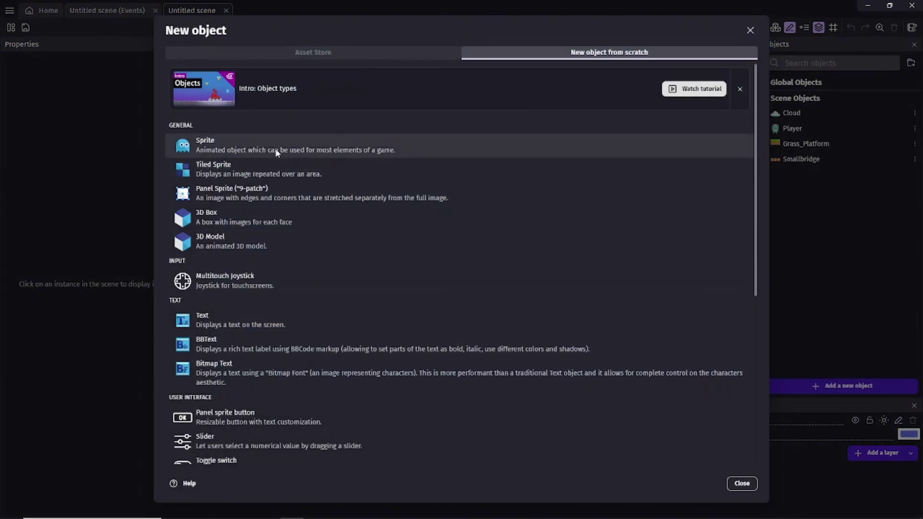
{"action": "left_click", "coordinate": [278, 148]}
{"action": "type", "text": "Coin"}
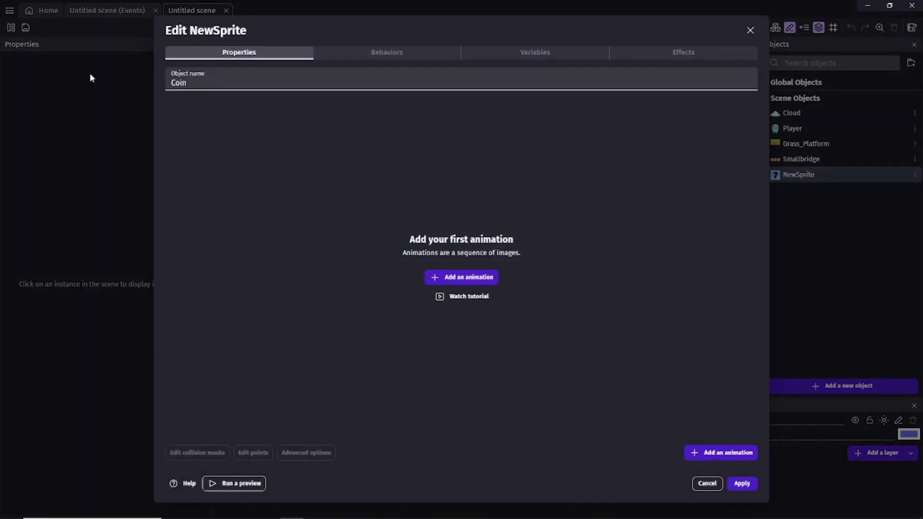
{"action": "left_click", "coordinate": [716, 453]}
{"action": "left_click", "coordinate": [713, 211]}
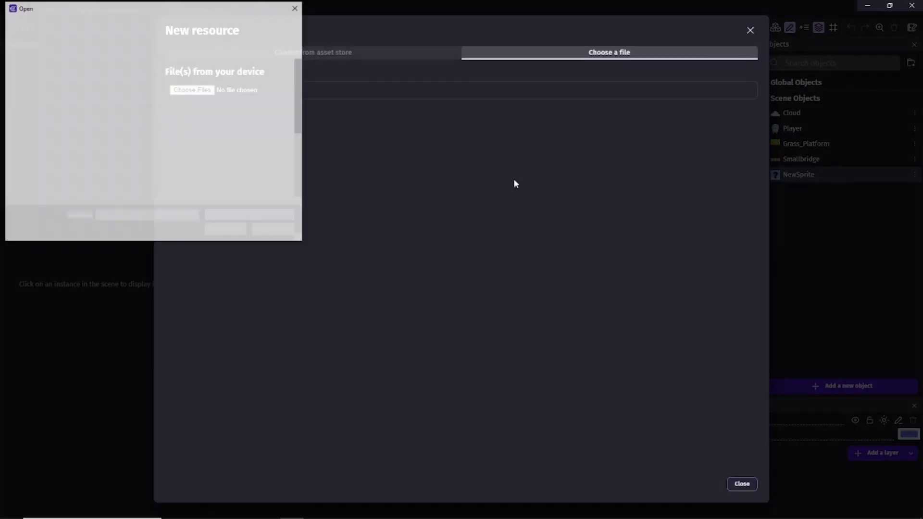
{"action": "left_click", "coordinate": [269, 92]}
{"action": "double_click", "coordinate": [272, 96]}
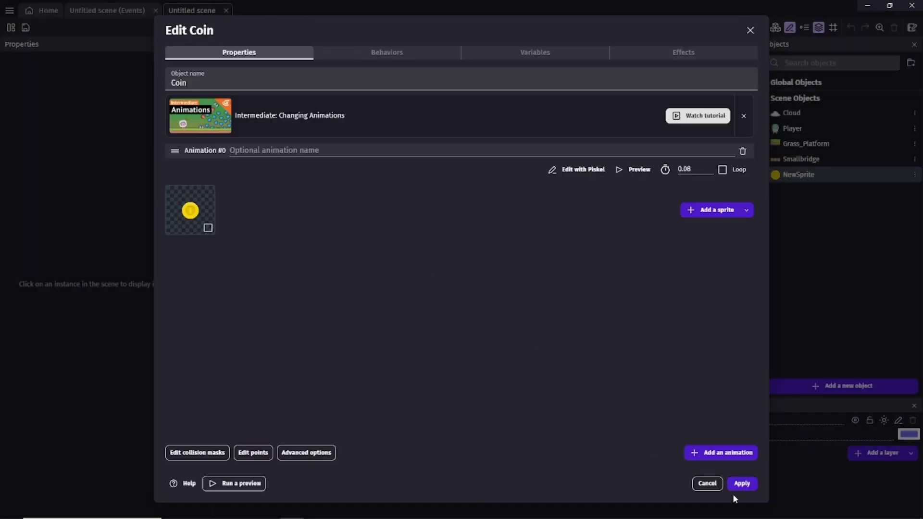
{"action": "left_click", "coordinate": [750, 482]}
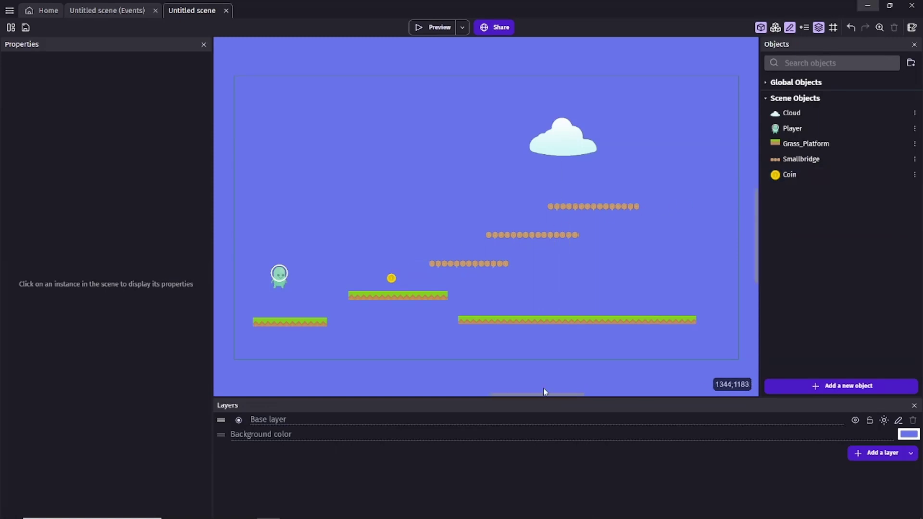
Place a coin above the middle grass platform and duplicate it above each of the two lower small bridges.
{"action": "left_click", "coordinate": [392, 279]}
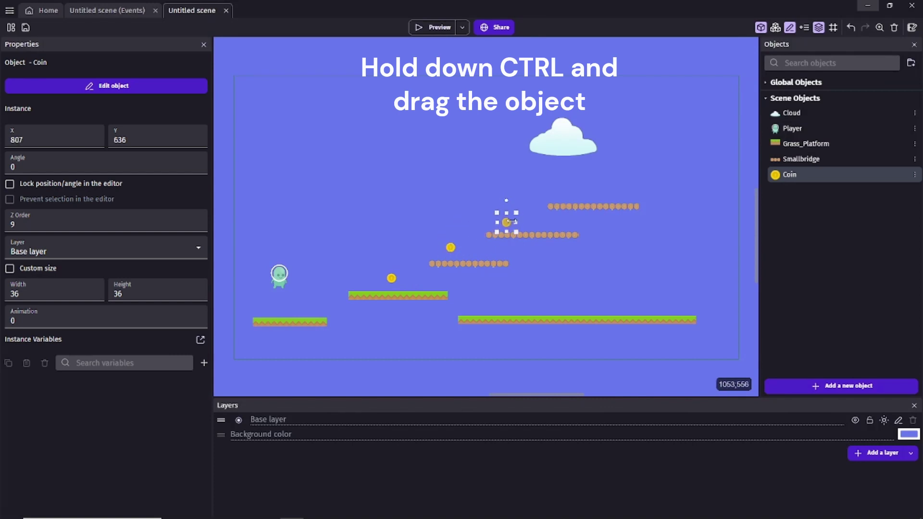
{"action": "left_click_drag", "start_coordinate": [512, 221], "coordinate": [516, 219], "text": "ctrl"}
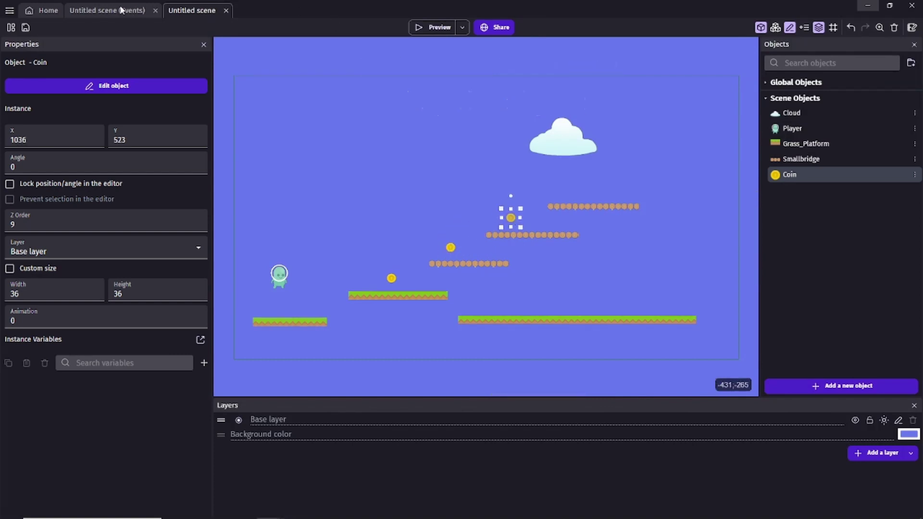
Add a new event to the scene's event sheet with the condition that Player is in collision with Coin.
{"action": "left_click", "coordinate": [121, 9]}
{"action": "left_click", "coordinate": [38, 219]}
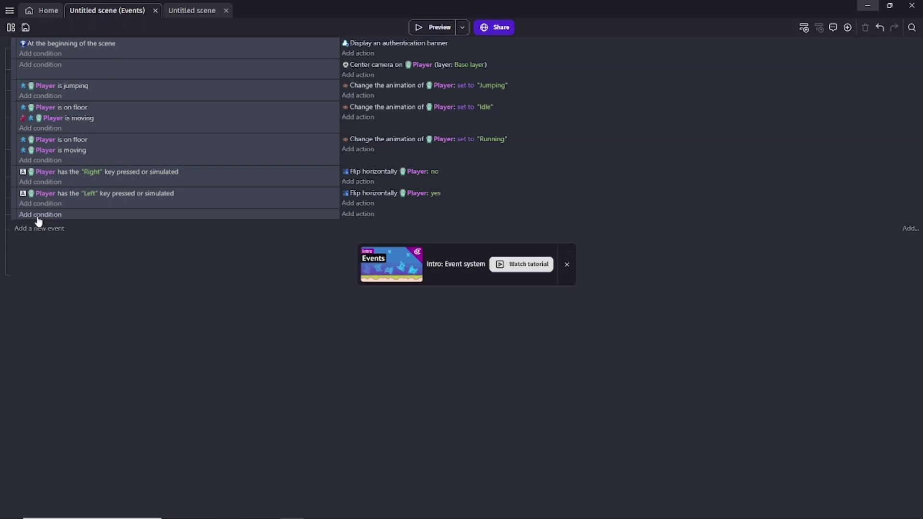
{"action": "left_click", "coordinate": [38, 216]}
{"action": "left_click", "coordinate": [73, 109]}
{"action": "scroll", "coordinate": [457, 310], "scroll_direction": "down", "scroll_amount": 5}
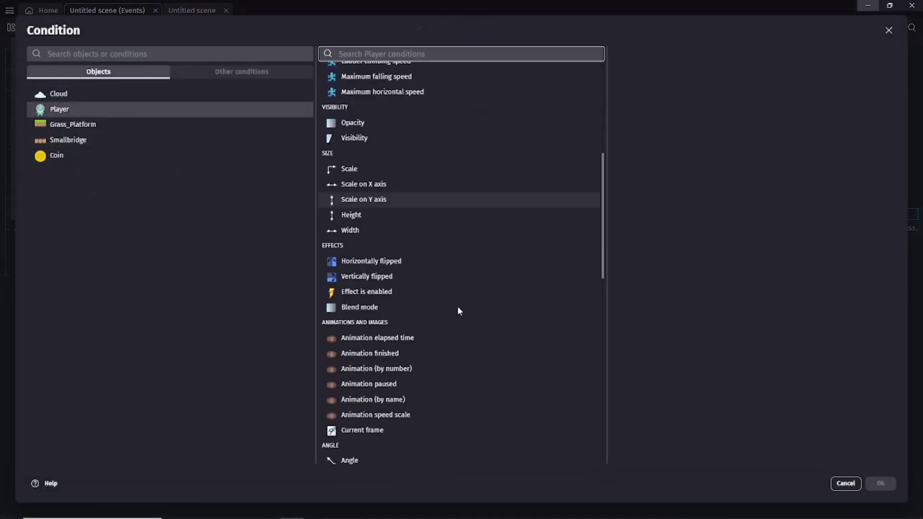
{"action": "scroll", "coordinate": [458, 308], "scroll_direction": "down", "scroll_amount": 8}
{"action": "left_click", "coordinate": [370, 339]}
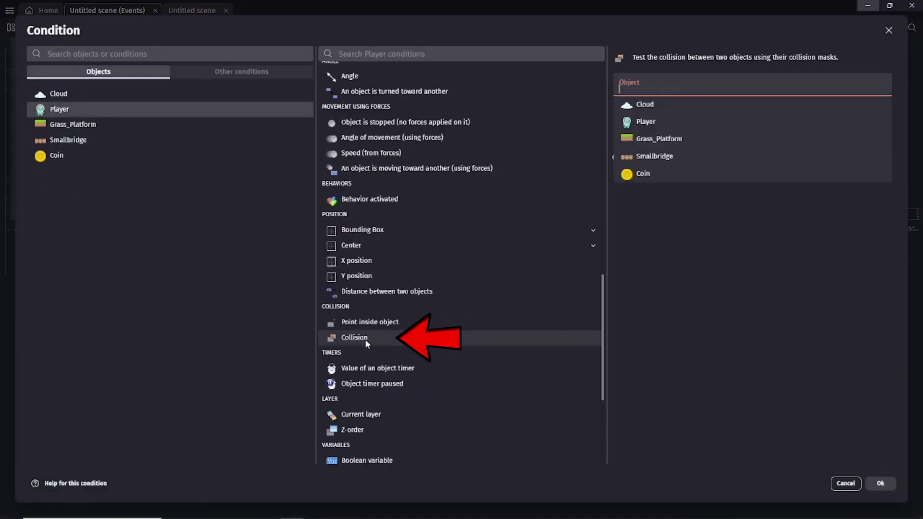
{"action": "left_click", "coordinate": [634, 175]}
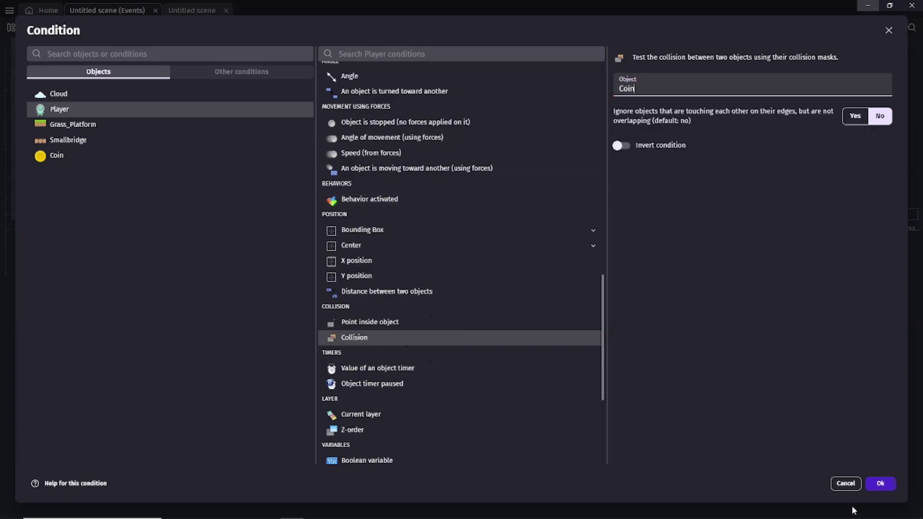
{"action": "left_click", "coordinate": [882, 484]}
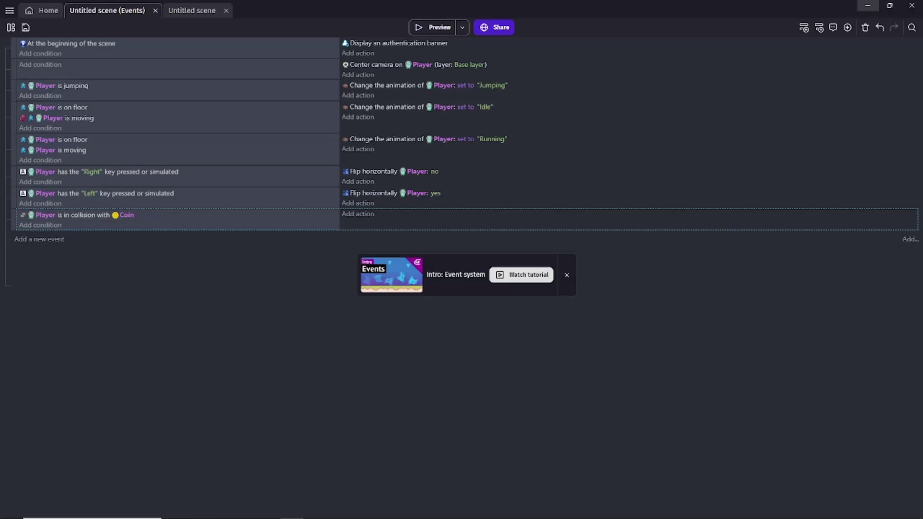
Add an action that deletes the Coin object to the Player–Coin collision event.
{"action": "left_click", "coordinate": [358, 214]}
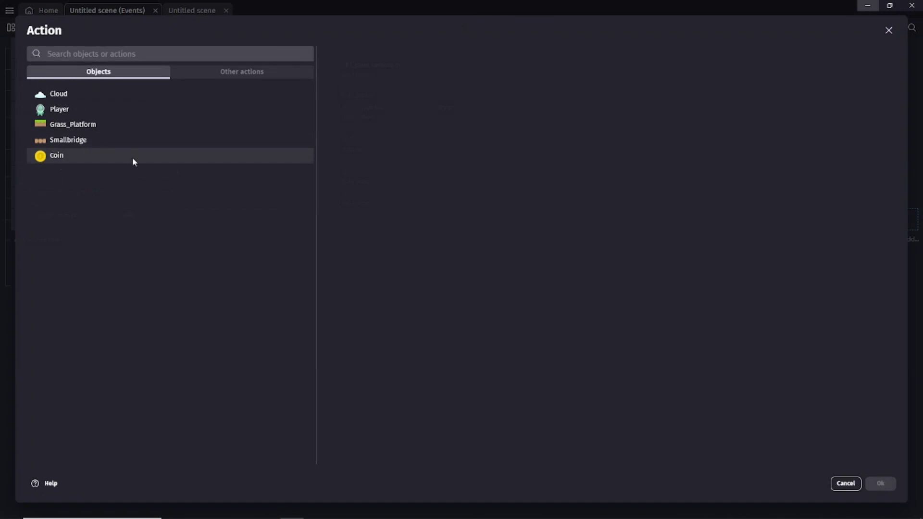
{"action": "left_click", "coordinate": [132, 156]}
{"action": "scroll", "coordinate": [434, 316], "scroll_direction": "down", "scroll_amount": 5}
{"action": "scroll", "coordinate": [434, 317], "scroll_direction": "down", "scroll_amount": 2}
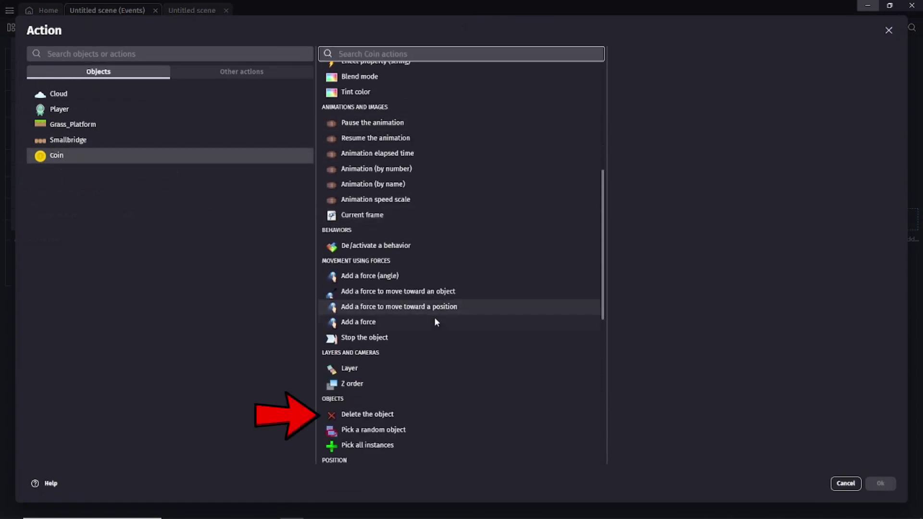
{"action": "left_click", "coordinate": [367, 415]}
{"action": "left_click", "coordinate": [878, 483]}
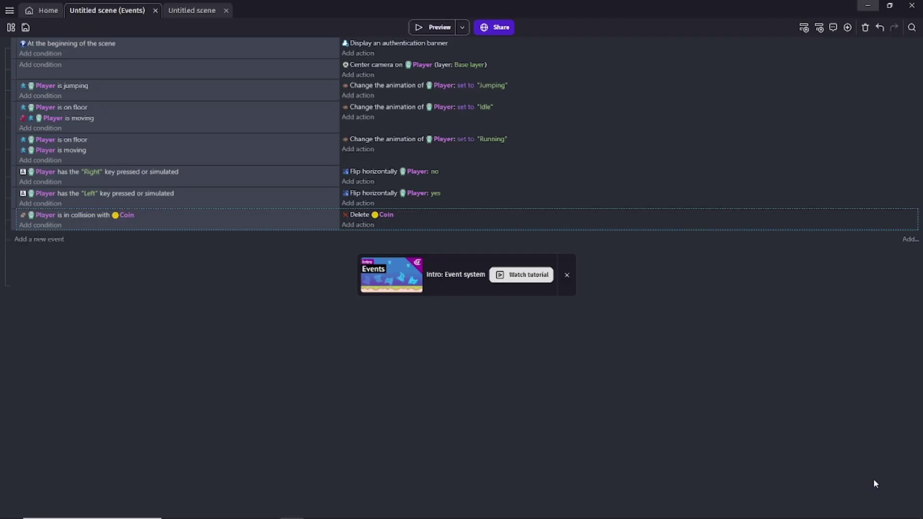
Add a Play a sound action using coin.wav, without repeat, to the coin collision event.
{"action": "left_click", "coordinate": [360, 224]}
{"action": "left_click", "coordinate": [228, 73]}
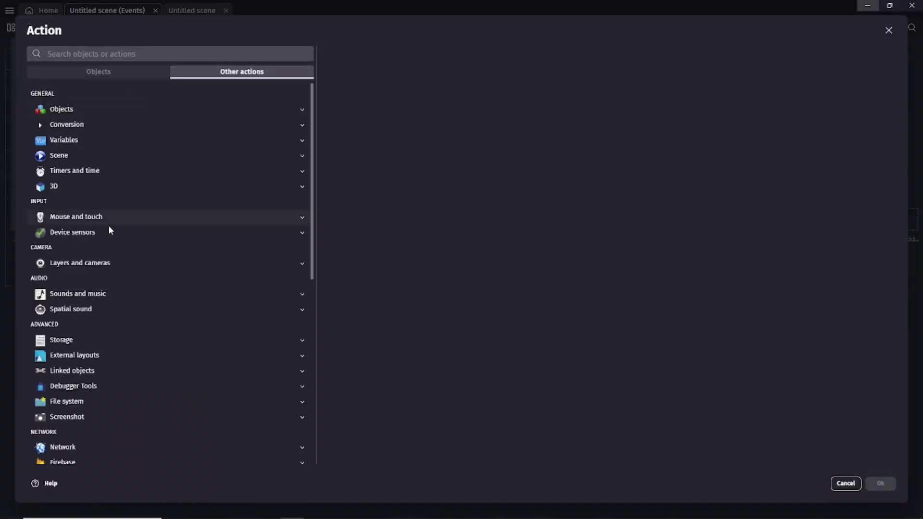
{"action": "left_click", "coordinate": [77, 293]}
{"action": "left_click", "coordinate": [77, 370]}
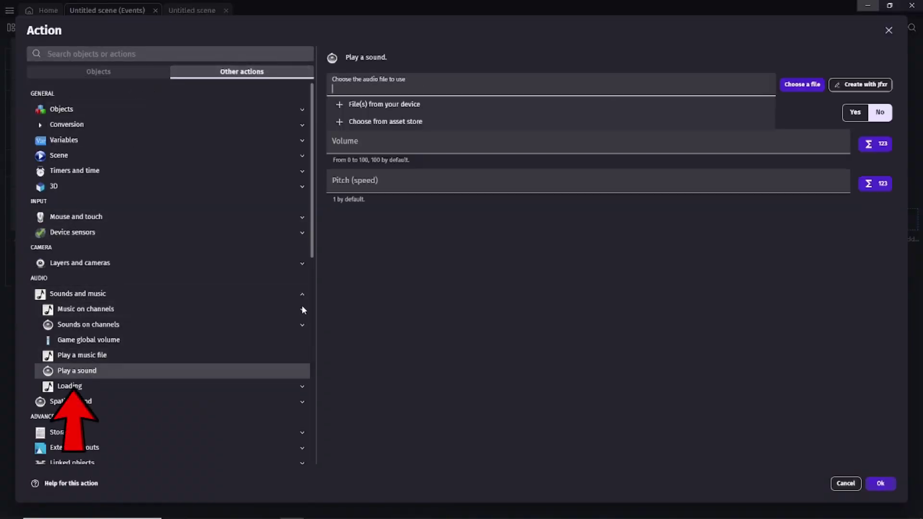
{"action": "left_click", "coordinate": [383, 103]}
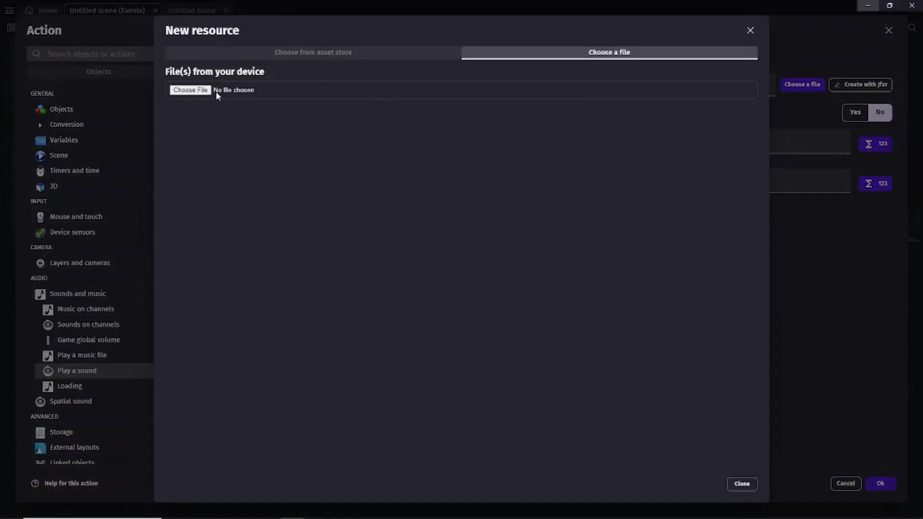
{"action": "left_click", "coordinate": [214, 92]}
{"action": "left_click", "coordinate": [742, 484]}
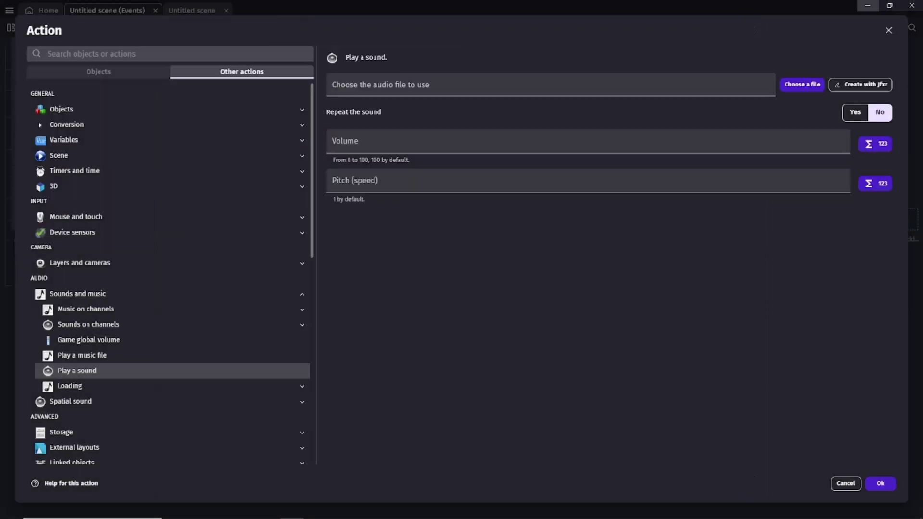
{"action": "left_click", "coordinate": [881, 484]}
Preview the game and jump the player across the platforms to test collecting coins with sound.
{"action": "left_click", "coordinate": [417, 24]}
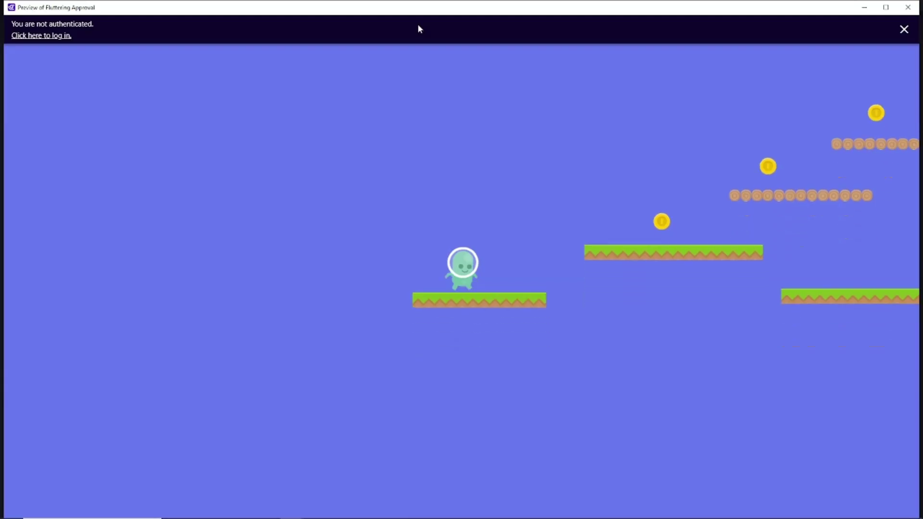
{"action": "key", "text": "Right"}
{"action": "key", "text": "space"}
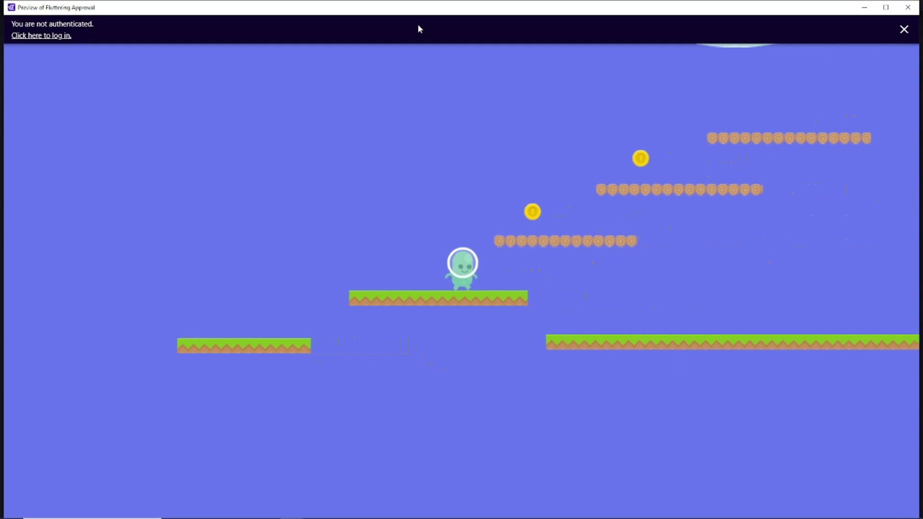
{"action": "key", "text": "space"}
{"action": "key", "text": "space"}
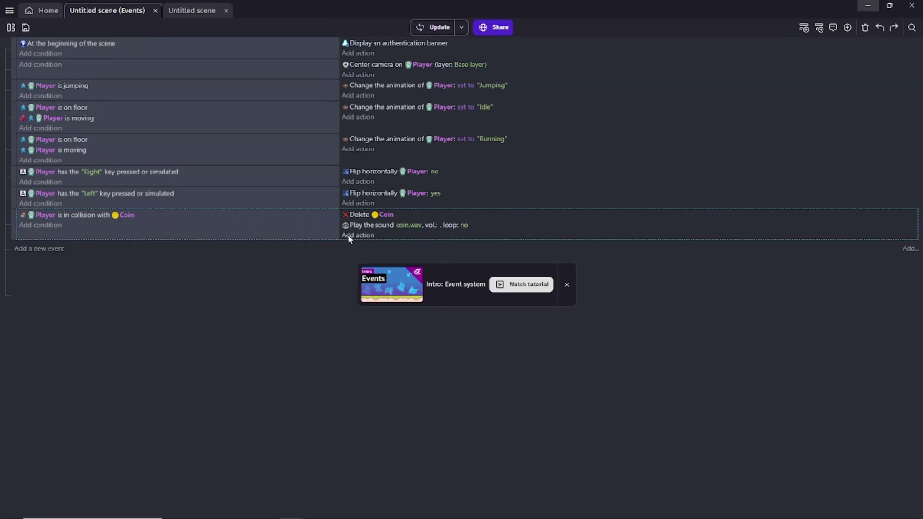
Add an action to the coin collision event that adds 1 to the scene number variable Score.
{"action": "left_click", "coordinate": [356, 235]}
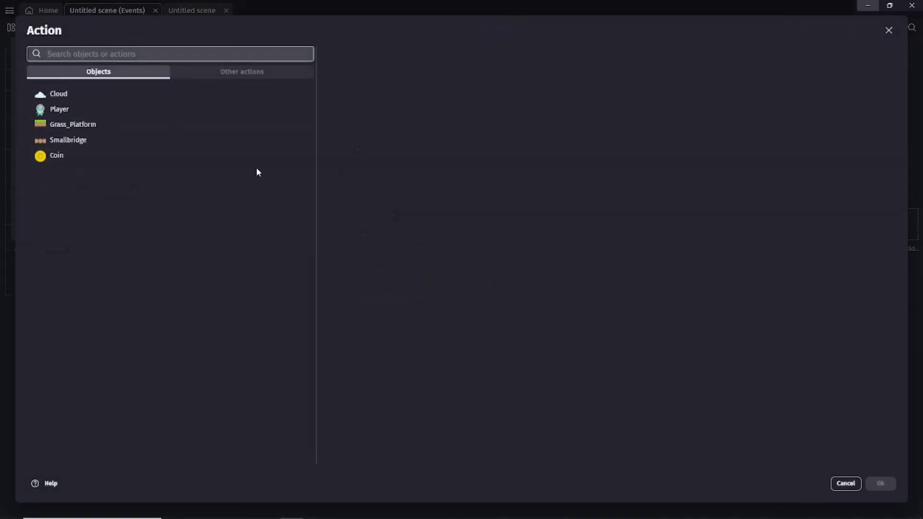
{"action": "left_click", "coordinate": [202, 75]}
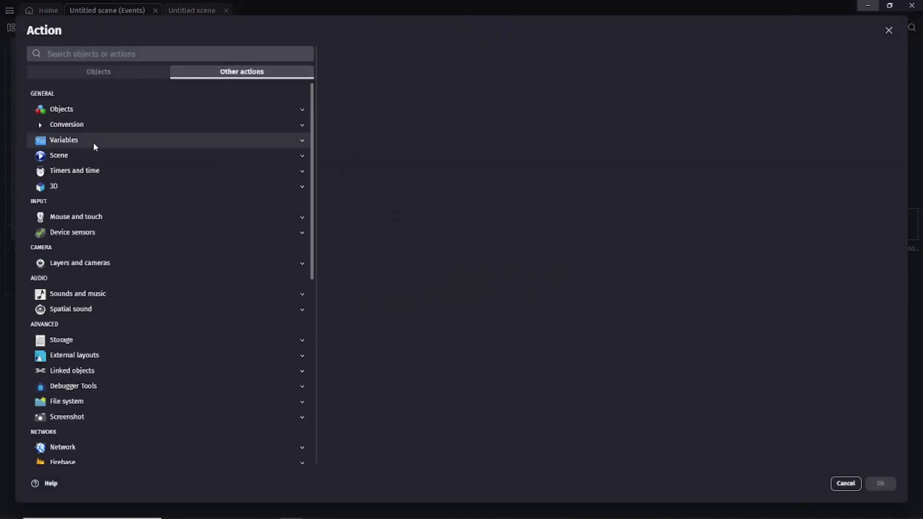
{"action": "left_click", "coordinate": [93, 140]}
{"action": "left_click", "coordinate": [83, 171]}
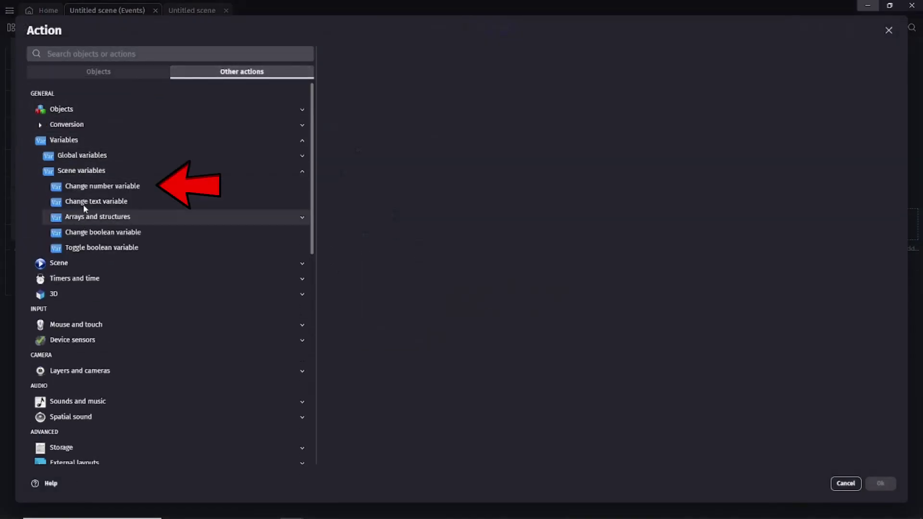
{"action": "left_click", "coordinate": [90, 189]}
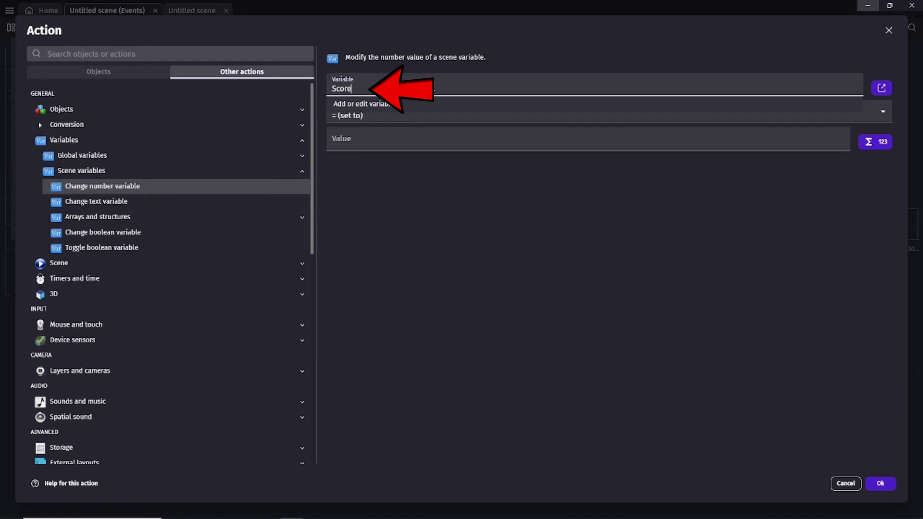
{"action": "left_click", "coordinate": [333, 120]}
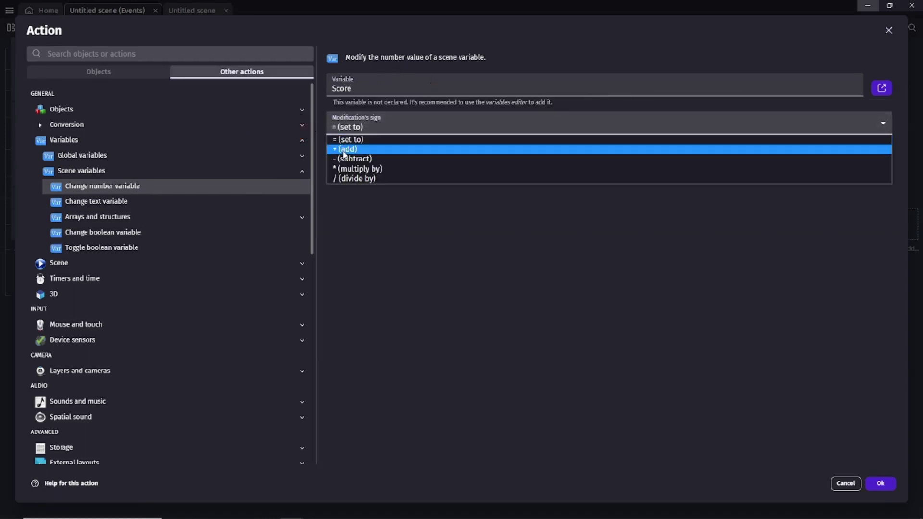
{"action": "left_click", "coordinate": [345, 151]}
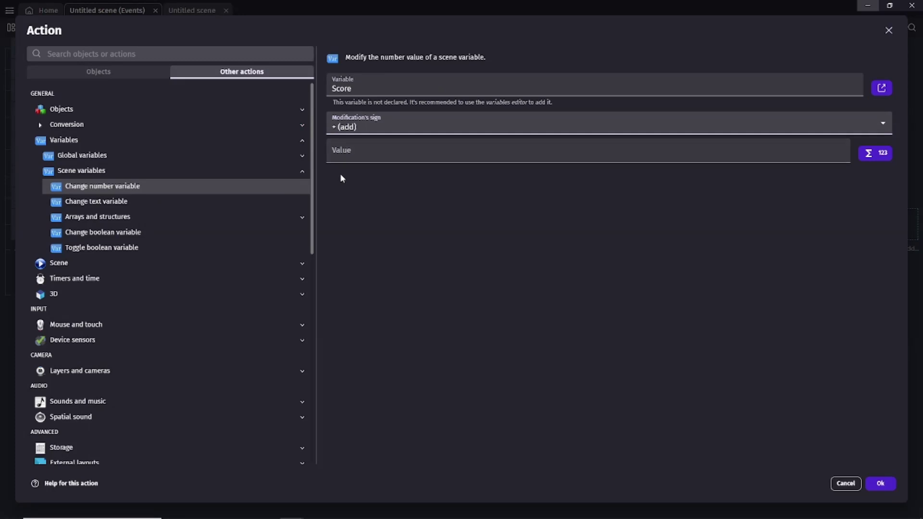
{"action": "left_click", "coordinate": [344, 156]}
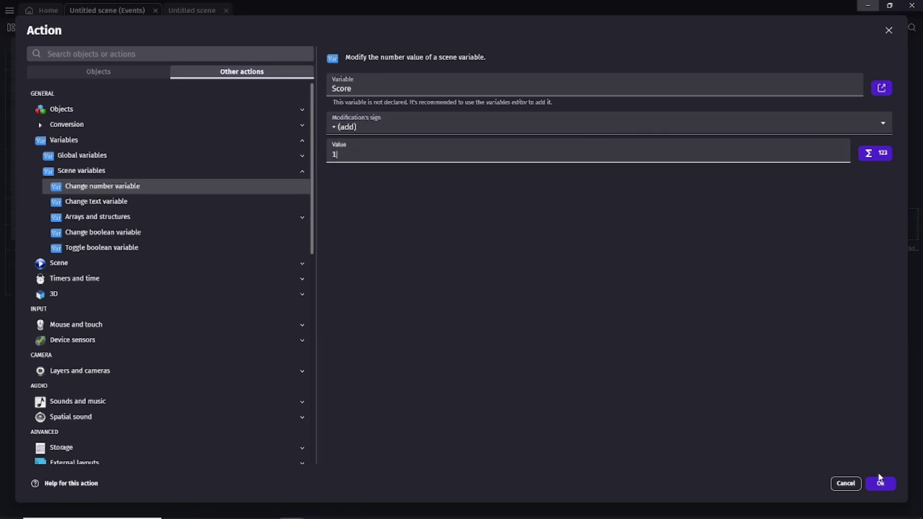
{"action": "left_click", "coordinate": [880, 485]}
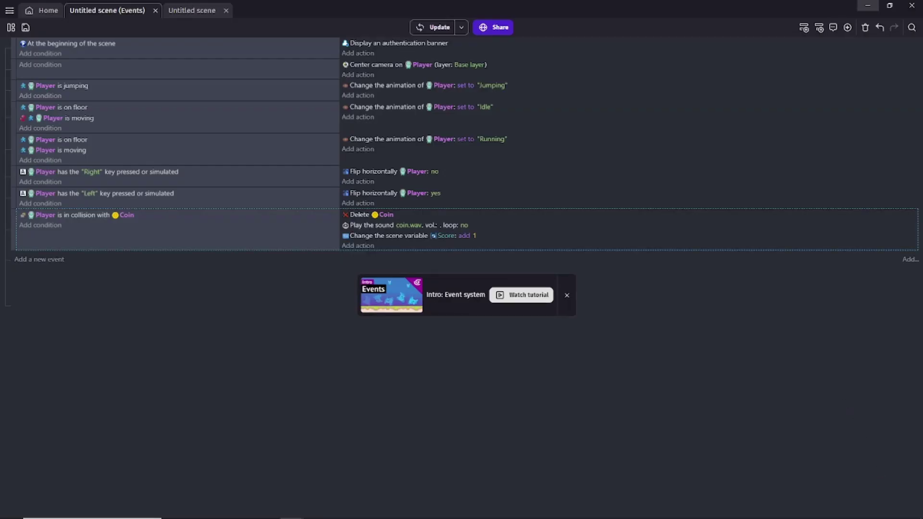
Update the running preview and collect coins again to test the event with the score action.
{"action": "left_click", "coordinate": [435, 28]}
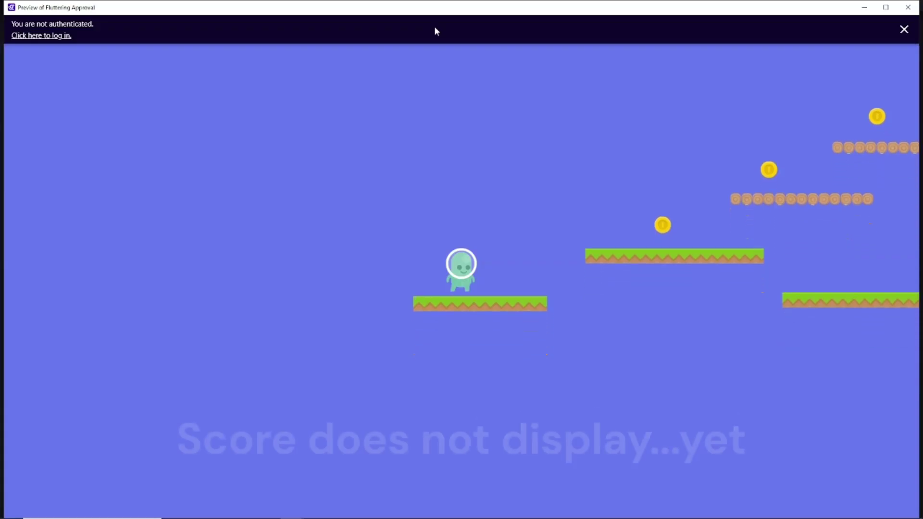
{"action": "key", "text": "Right"}
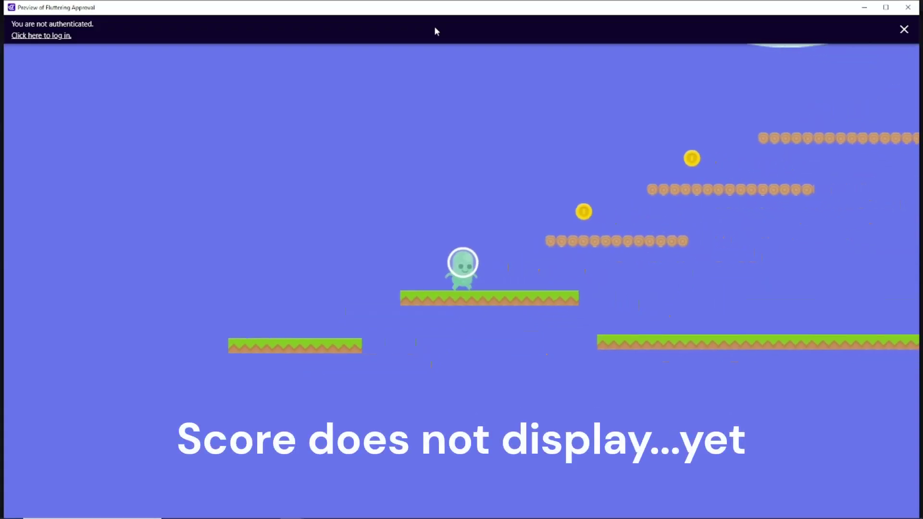
{"action": "key", "text": "space"}
{"action": "key", "text": "Right"}
{"action": "key", "text": "space"}
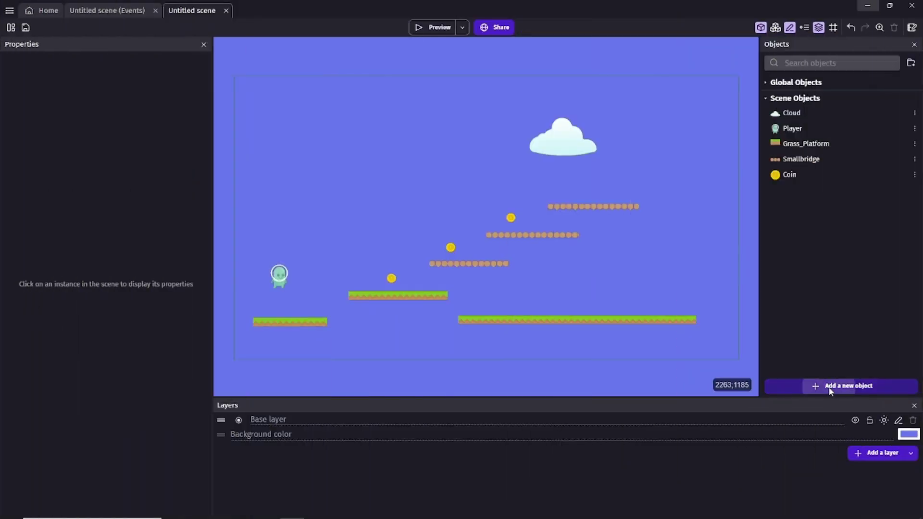
Create a text object named Score reading "Score: 0" at size 60 and place it in the scene's upper-right corner.
{"action": "left_click", "coordinate": [830, 391]}
{"action": "left_click", "coordinate": [214, 321]}
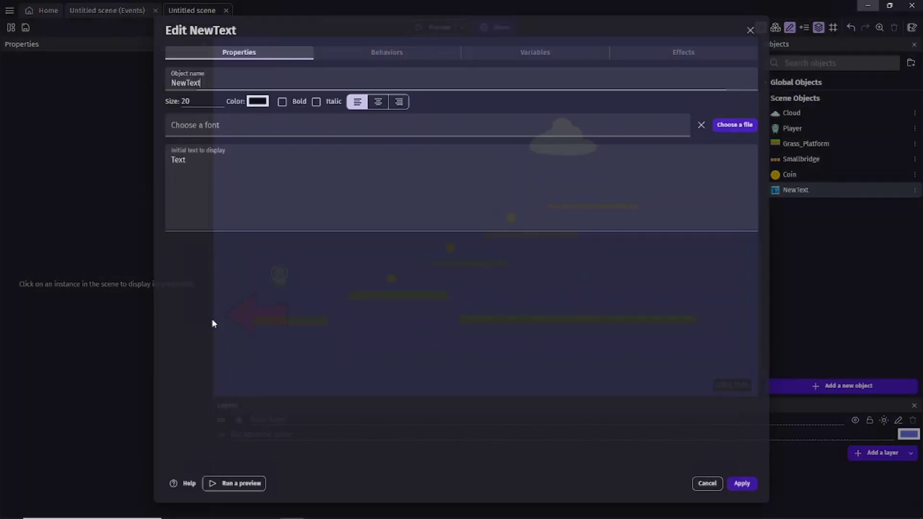
{"action": "type", "text": "Score"}
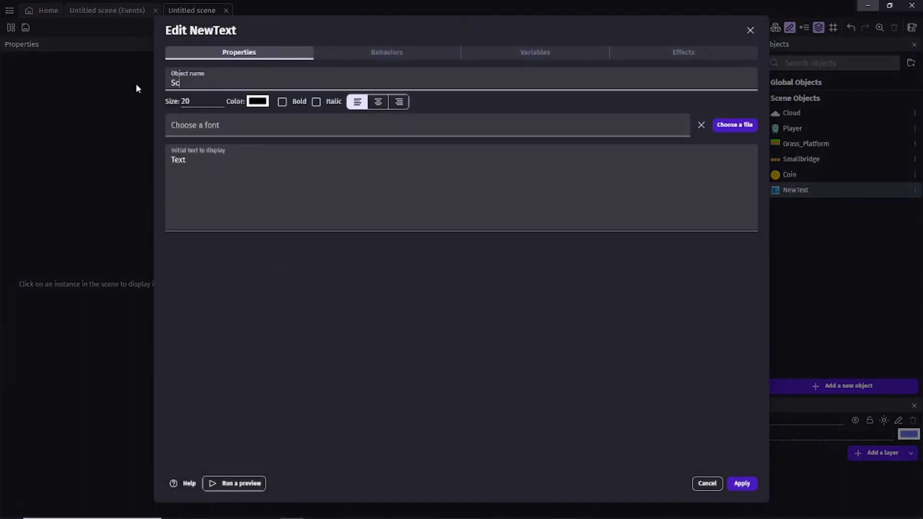
{"action": "double_click", "coordinate": [179, 158]}
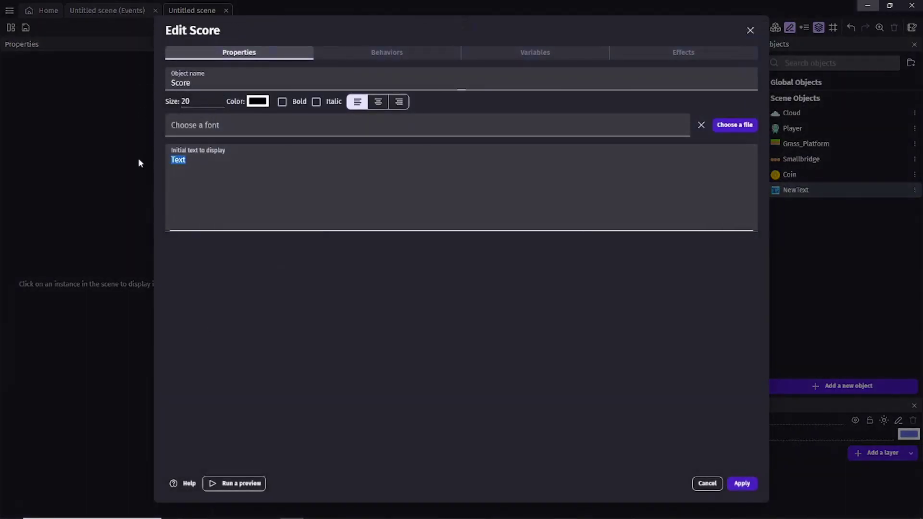
{"action": "type", "text": "Score: 0"}
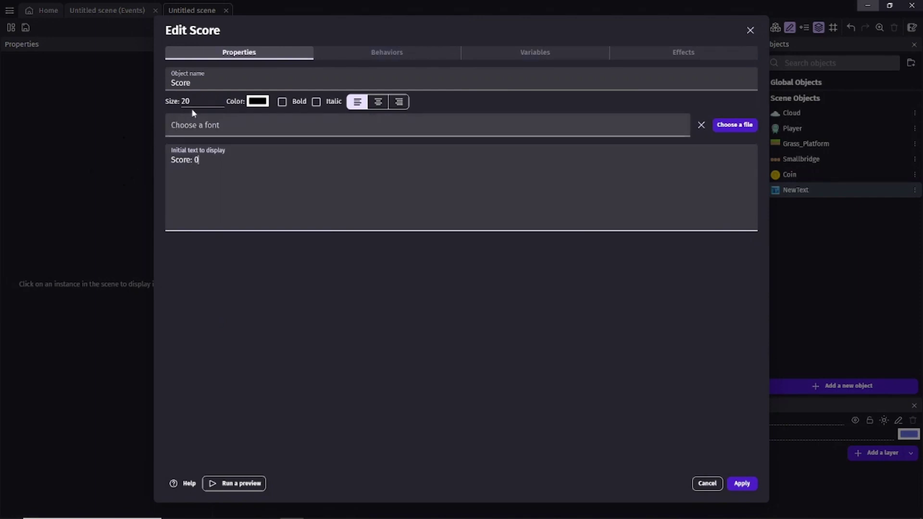
{"action": "left_click", "coordinate": [174, 103]}
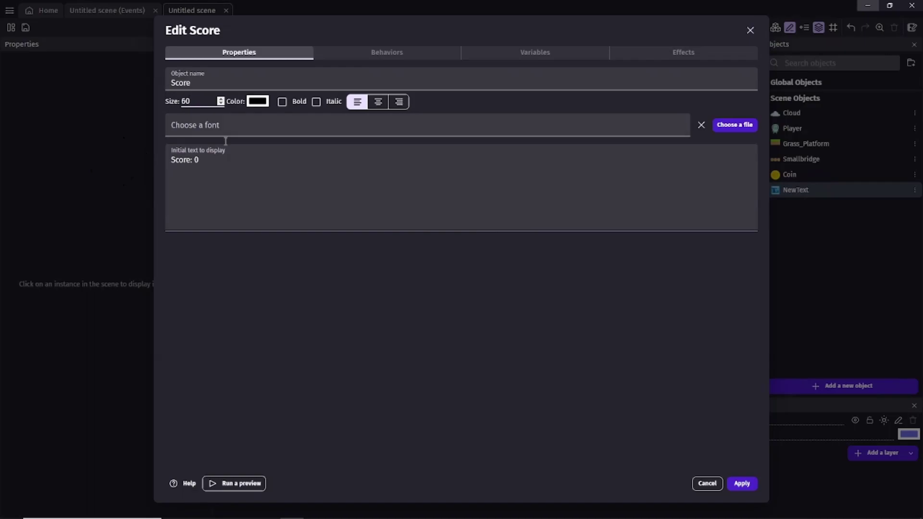
{"action": "left_click", "coordinate": [734, 483]}
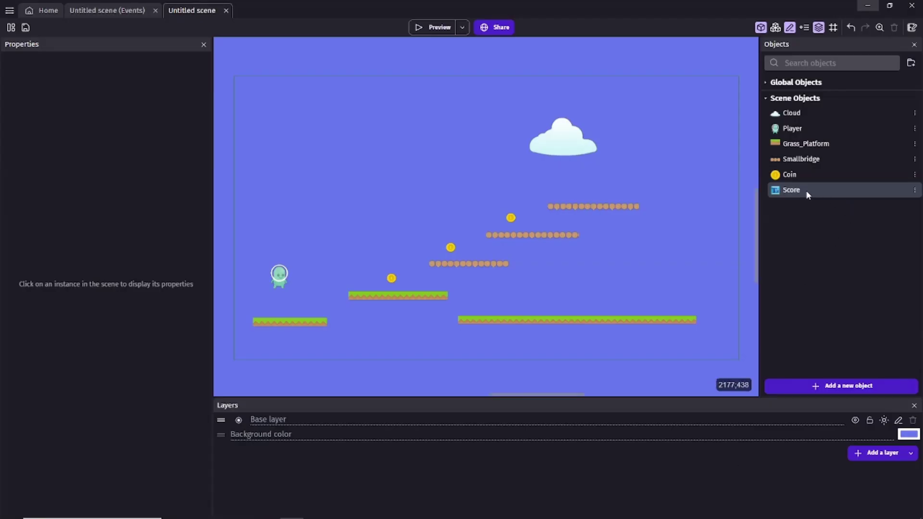
{"action": "left_click_drag", "start_coordinate": [808, 195], "coordinate": [642, 102]}
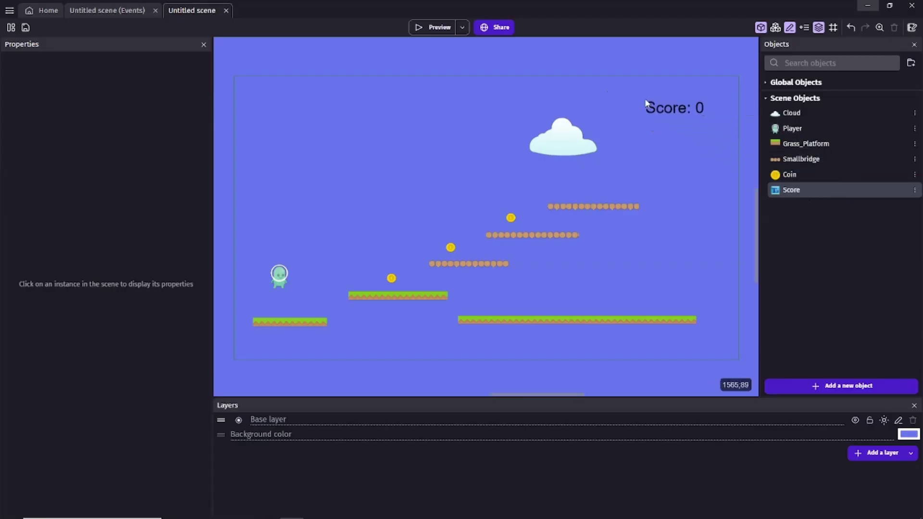